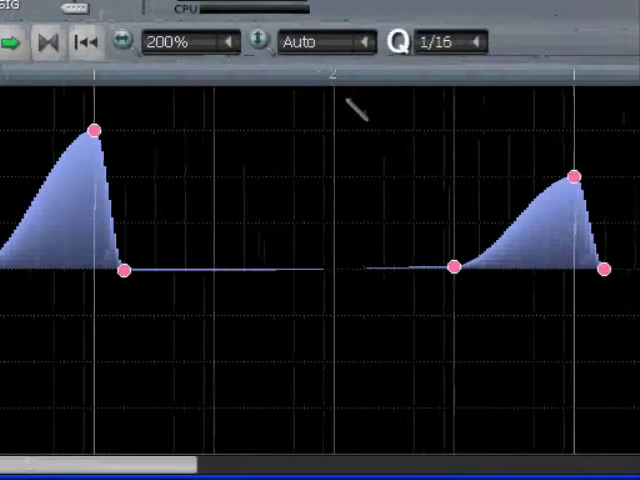
# - Set the playback position, check the chord's notes in the Piano Roll, and return to the Song Editor
pyautogui.click(340, 90)
pyautogui.moveTo(340, 90)
pyautogui.mouseDown()
pyautogui.moveTo(334, 100)
pyautogui.moveTo(336, 85)
pyautogui.mouseUp()
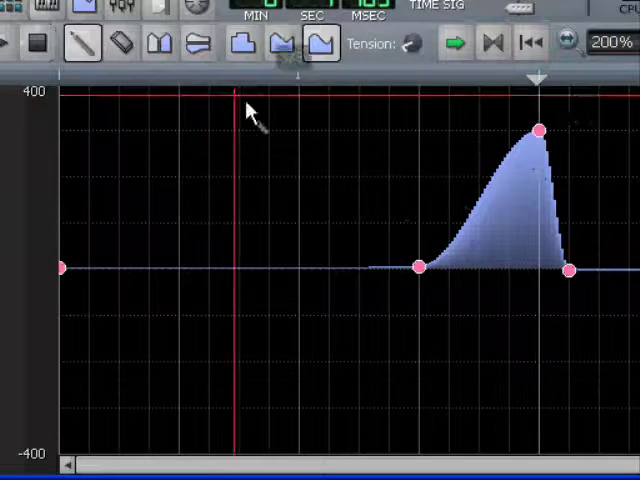
pyautogui.click(48, 12)
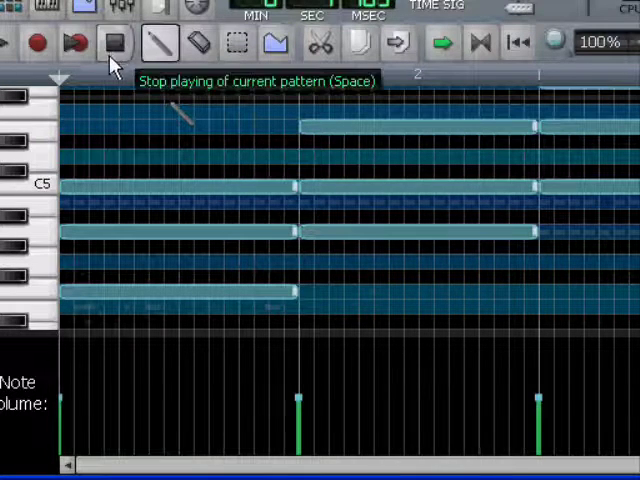
pyautogui.click(45, 6)
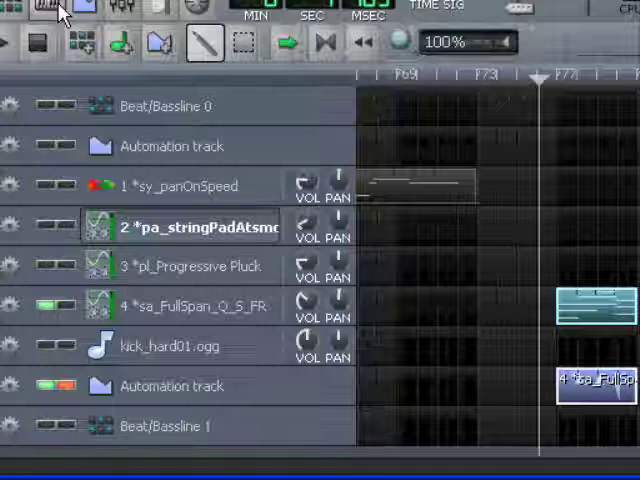
# - Open the second Automation track's clip to show its pitch curve, peaking near 299
pyautogui.doubleClick(595, 385)
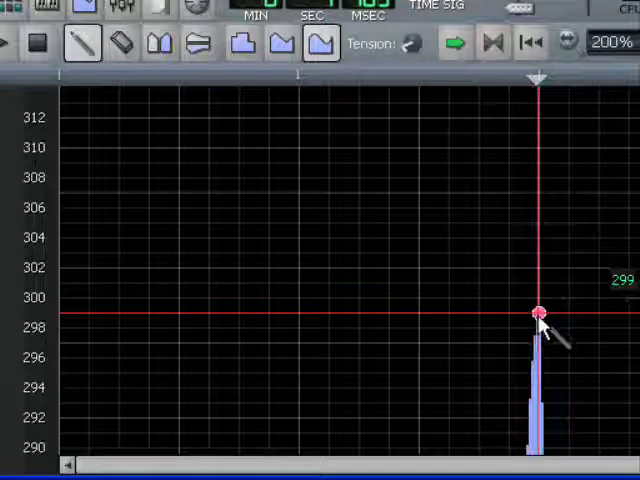
# - Set the peak point to 300, move the other points to 0, and reset curve tension to 0
pyautogui.moveTo(538, 307); pyautogui.dragTo(538, 297)
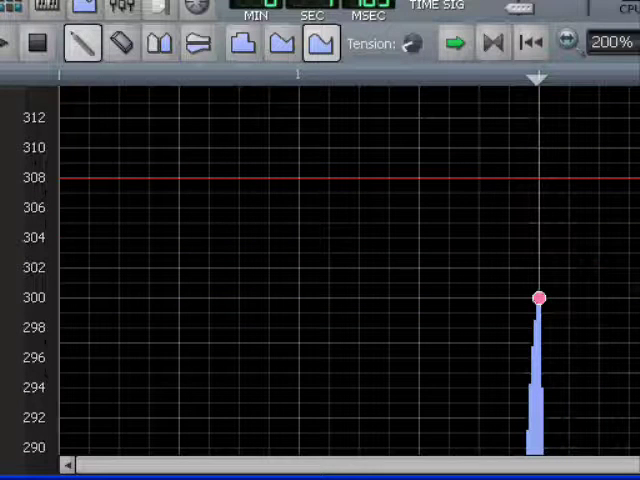
pyautogui.scroll(-10, 300, 270)
pyautogui.scroll(-10, 300, 270)
pyautogui.scroll(-5, 300, 270)
pyautogui.scroll(5, 300, 270)
pyautogui.scroll(5, 300, 270)
pyautogui.scroll(-2, 300, 270)
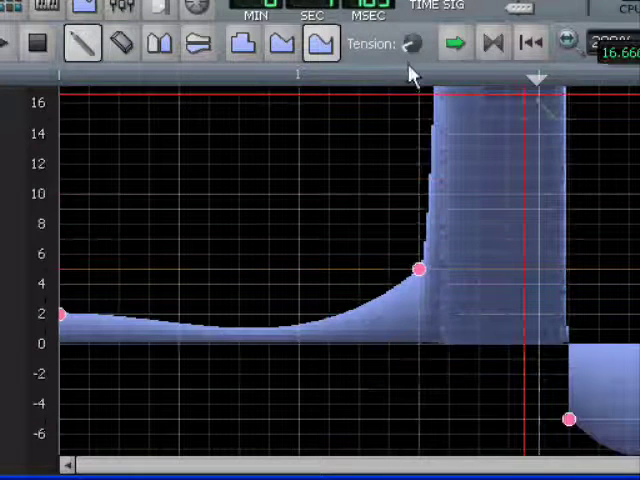
pyautogui.moveTo(412, 44)
pyautogui.mouseDown()
pyautogui.moveTo(430, 30)
pyautogui.moveTo(412, 50)
pyautogui.mouseUp()
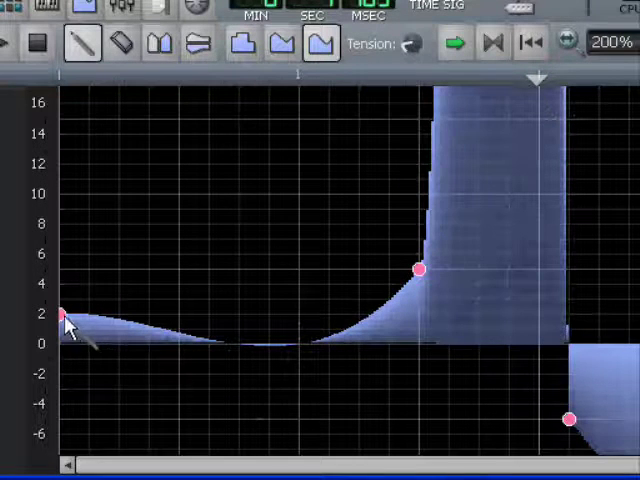
pyautogui.moveTo(64, 318); pyautogui.dragTo(62, 345)
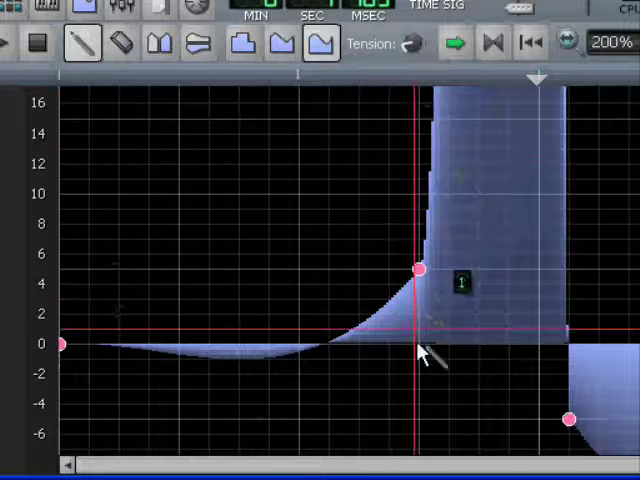
pyautogui.moveTo(419, 270); pyautogui.dragTo(425, 338)
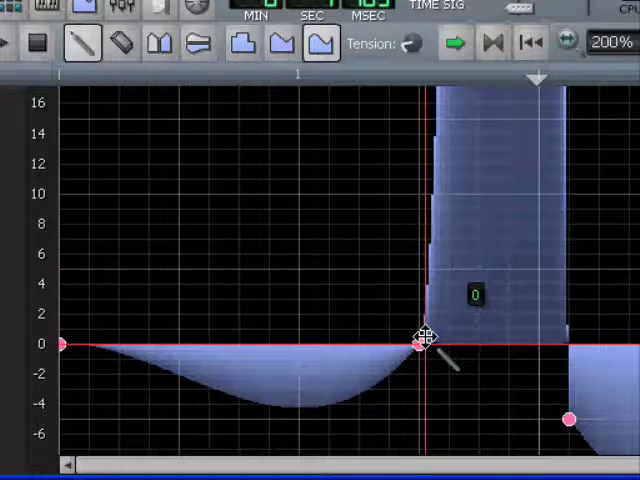
pyautogui.moveTo(414, 48); pyautogui.dragTo(414, 70)
pyautogui.doubleClick(412, 44)
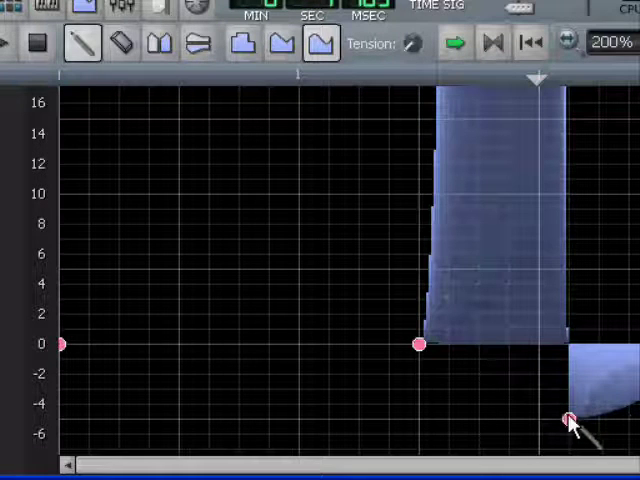
pyautogui.moveTo(570, 420); pyautogui.dragTo(568, 348)
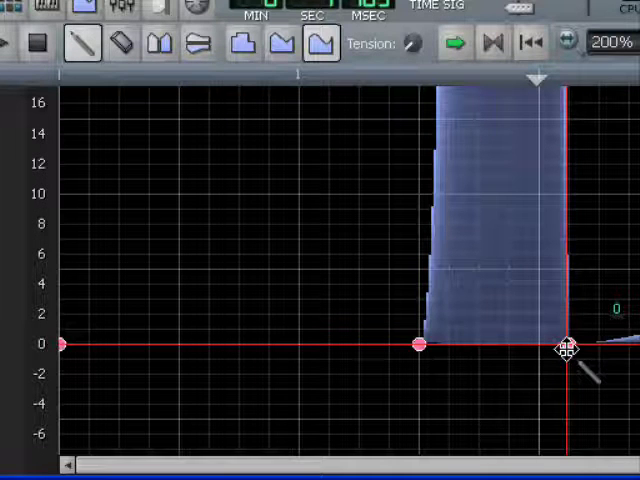
pyautogui.moveTo(543, 470); pyautogui.dragTo(560, 470)
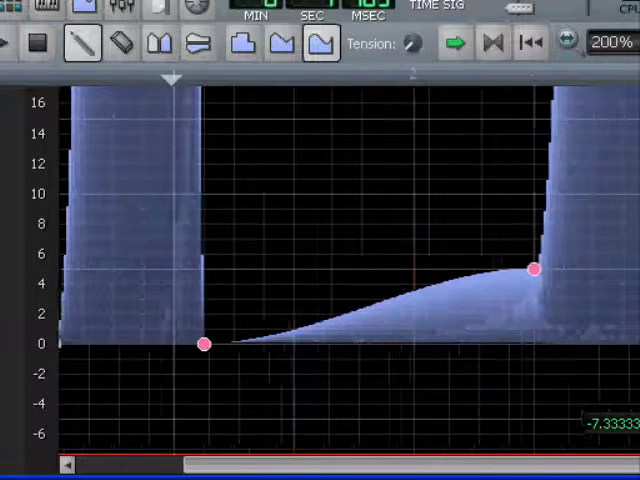
pyautogui.moveTo(521, 270)
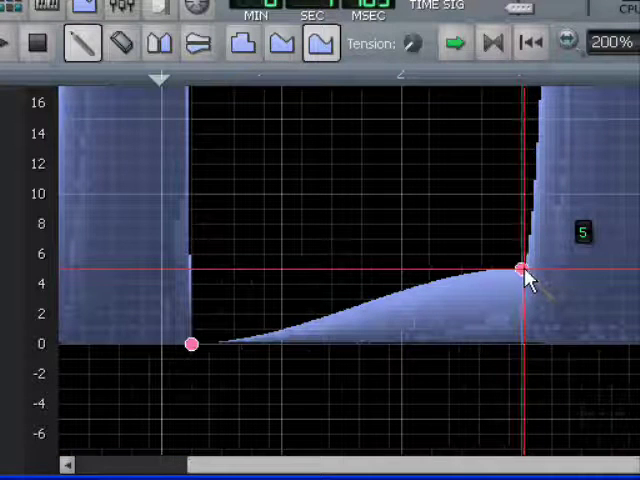
pyautogui.moveTo(522, 270); pyautogui.dragTo(522, 345)
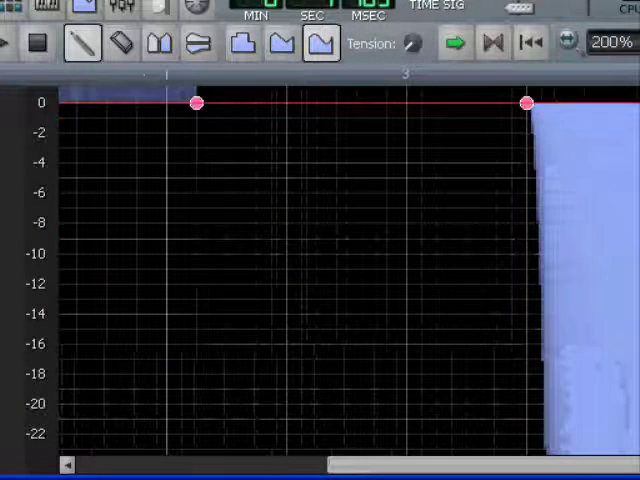
pyautogui.scroll(-10, 300, 260)
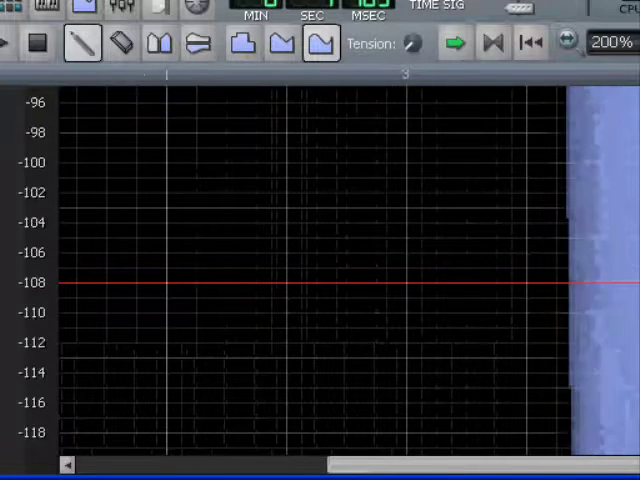
pyautogui.scroll(-10, 300, 260)
pyautogui.scroll(-10, 300, 260)
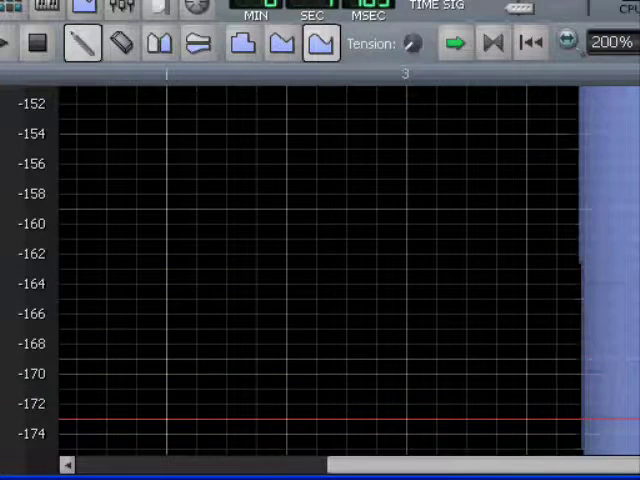
pyautogui.scroll(-10, 300, 260)
pyautogui.scroll(-10, 300, 260)
pyautogui.scroll(-5, 300, 260)
pyautogui.scroll(-3, 300, 260)
pyautogui.scroll(10, 300, 260)
pyautogui.scroll(10, 300, 260)
pyautogui.scroll(-5, 300, 260)
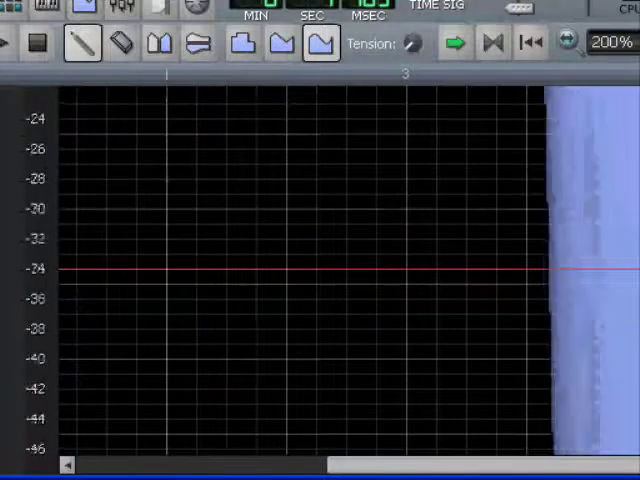
pyautogui.scroll(10, 300, 260)
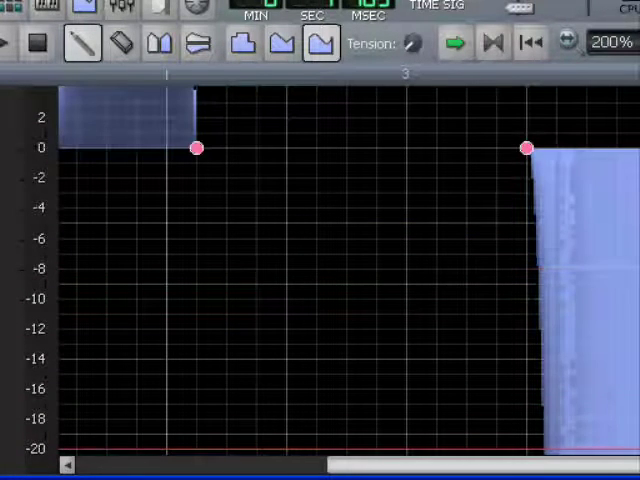
pyautogui.hscroll(5, 300, 260)
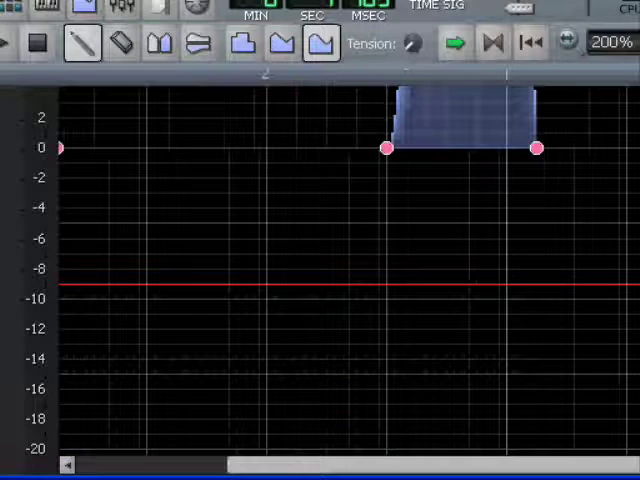
pyautogui.scroll(3, 300, 260)
pyautogui.scroll(5, 300, 260)
pyautogui.scroll(10, 300, 260)
pyautogui.scroll(10, 300, 260)
pyautogui.scroll(5, 300, 260)
pyautogui.scroll(8, 300, 260)
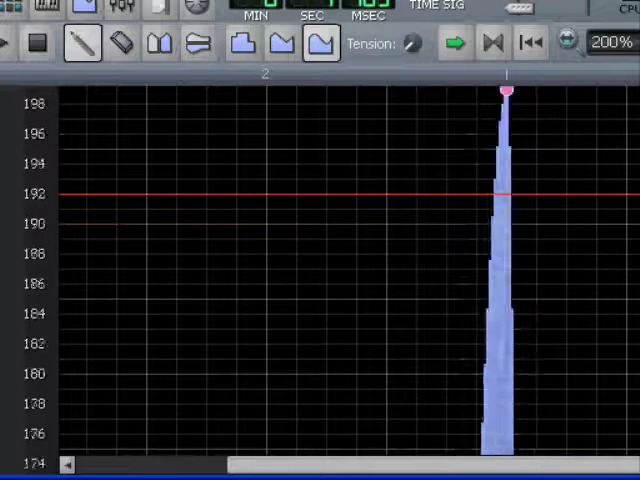
pyautogui.scroll(3, 300, 260)
pyautogui.scroll(2, 300, 260)
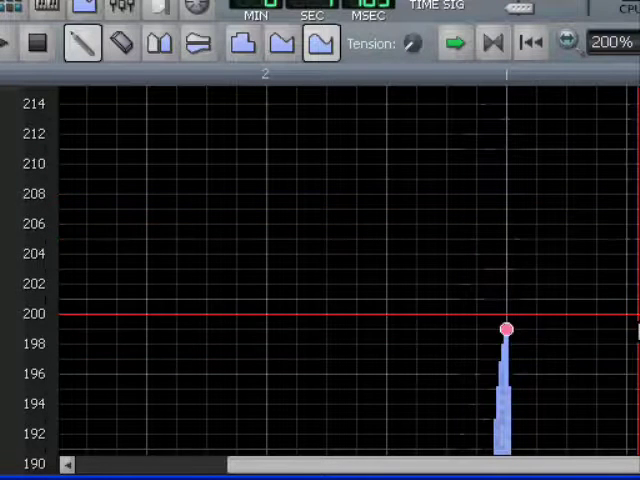
pyautogui.moveTo(508, 330); pyautogui.dragTo(508, 312)
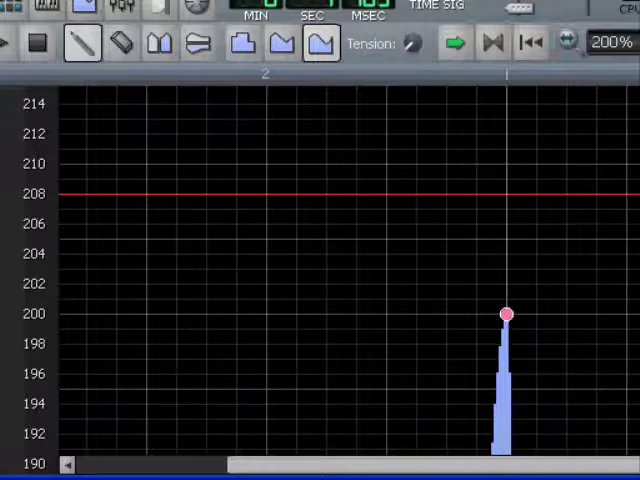
pyautogui.scroll(8, 320, 280)
pyautogui.scroll(5, 320, 280)
pyautogui.scroll(3, 320, 280)
pyautogui.scroll(-5, 320, 280)
pyautogui.scroll(-5, 320, 280)
pyautogui.scroll(-3, 320, 280)
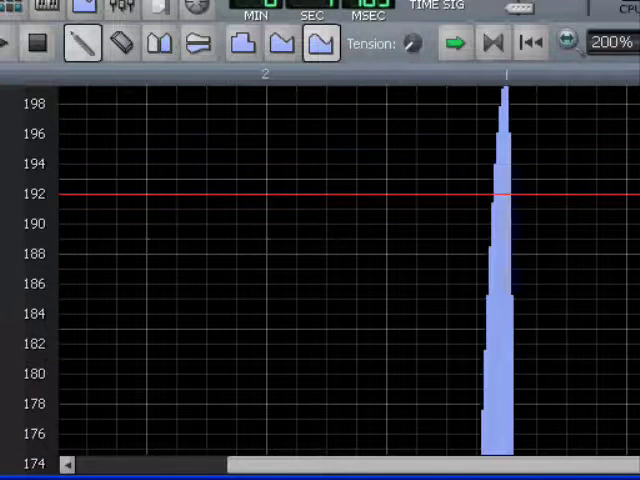
pyautogui.scroll(2, 320, 280)
pyautogui.scroll(-10, 320, 280)
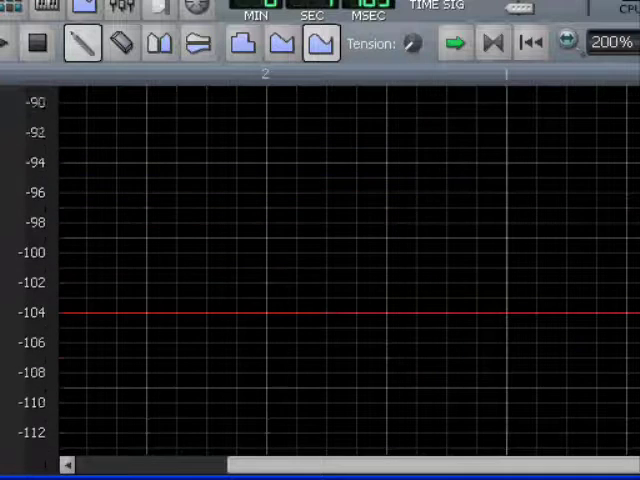
pyautogui.scroll(-5, 320, 280)
pyautogui.scroll(-8, 320, 280)
pyautogui.scroll(-2, 320, 280)
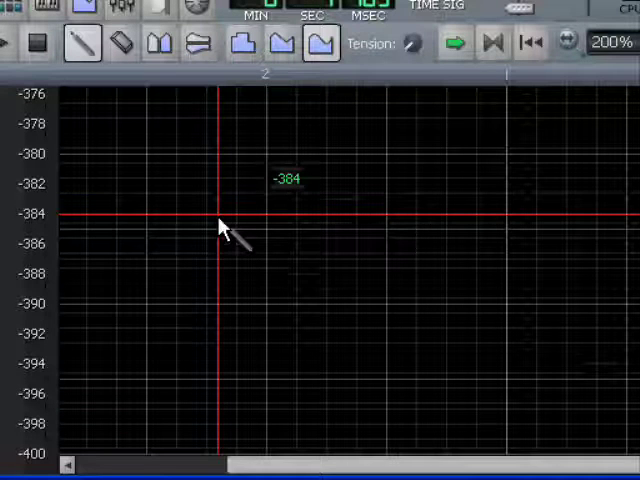
# - Back in the Song Editor, play the song past the FullSpan automation clip, then stop
pyautogui.click(88, 14)
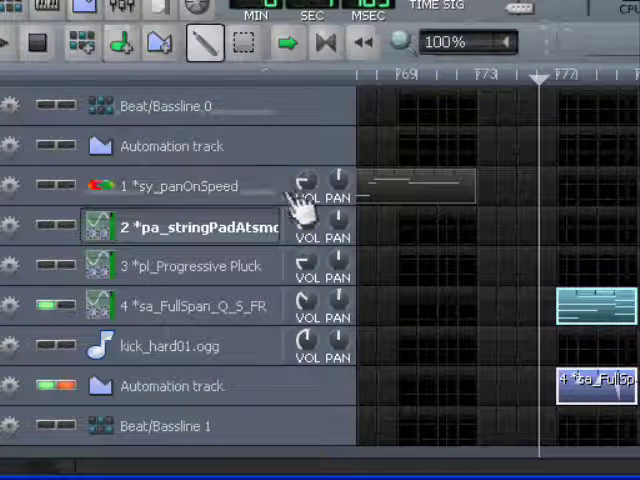
pyautogui.click(5, 42)
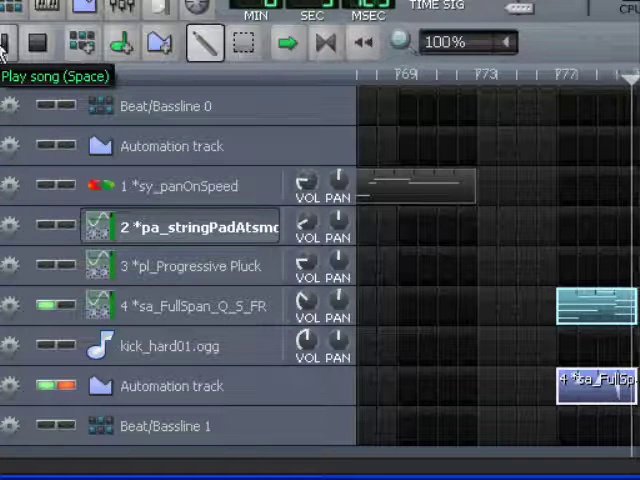
pyautogui.click(36, 44)
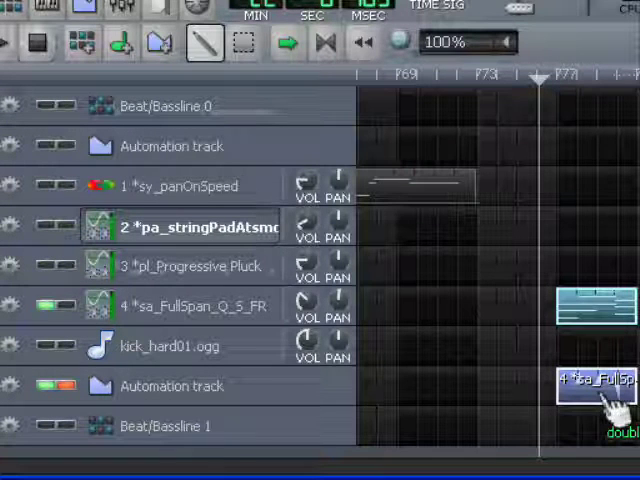
# - Reopen the pitch automation and move the rise's zero-value starting point much earlier
pyautogui.doubleClick(600, 385)
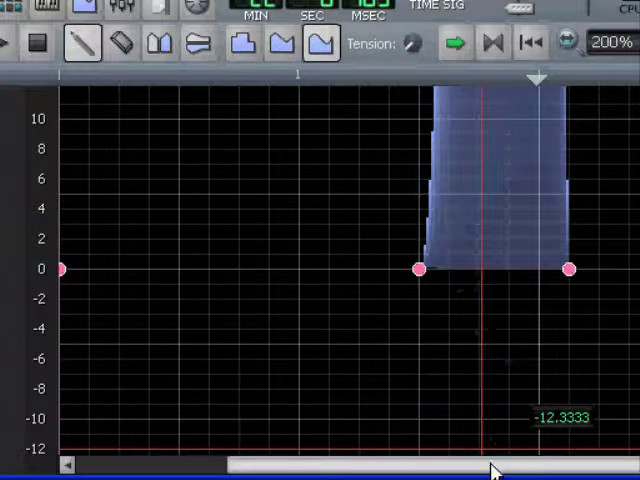
pyautogui.moveTo(493, 470); pyautogui.dragTo(278, 474)
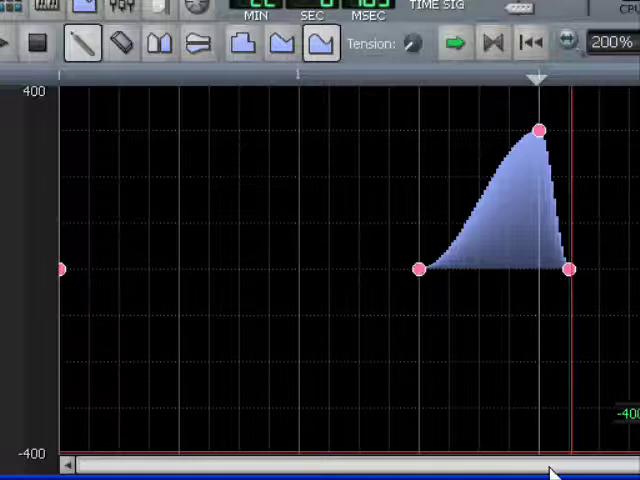
pyautogui.moveTo(552, 470); pyautogui.dragTo(600, 470)
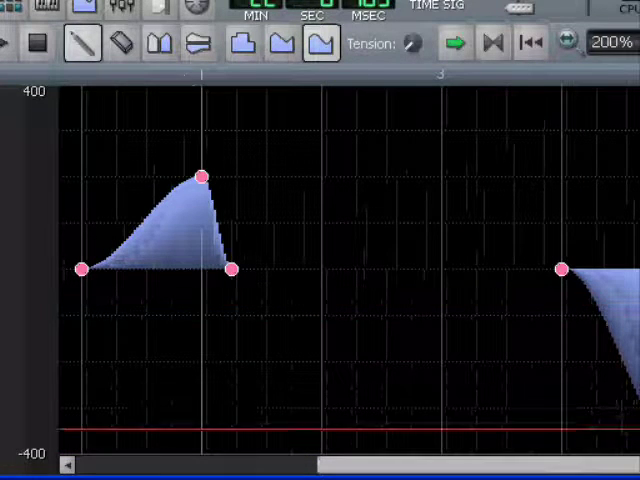
pyautogui.moveTo(400, 466); pyautogui.dragTo(463, 472)
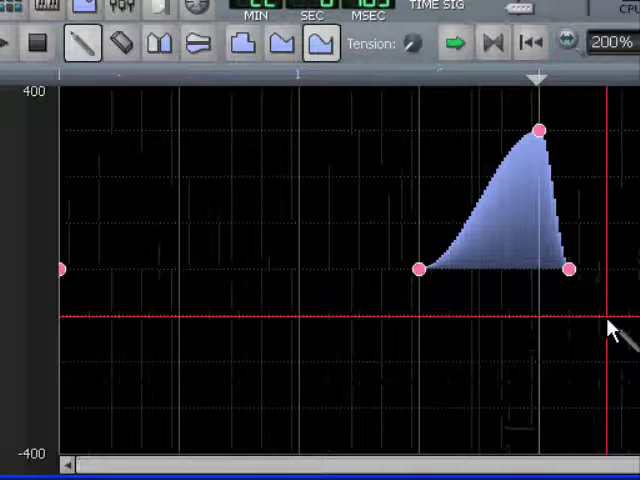
pyautogui.moveTo(548, 472); pyautogui.dragTo(600, 472)
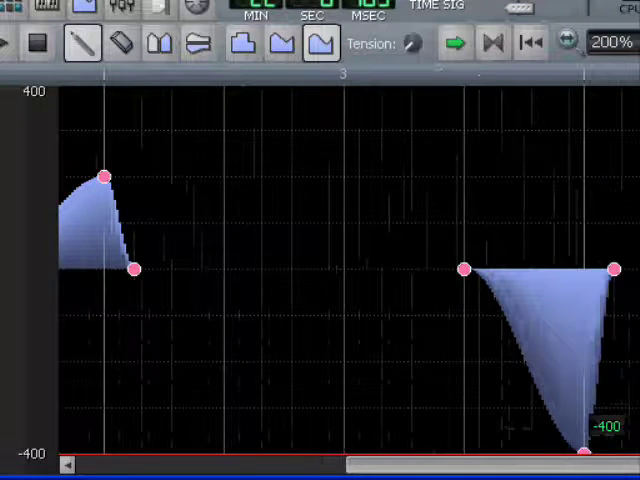
pyautogui.moveTo(400, 466); pyautogui.dragTo(200, 466)
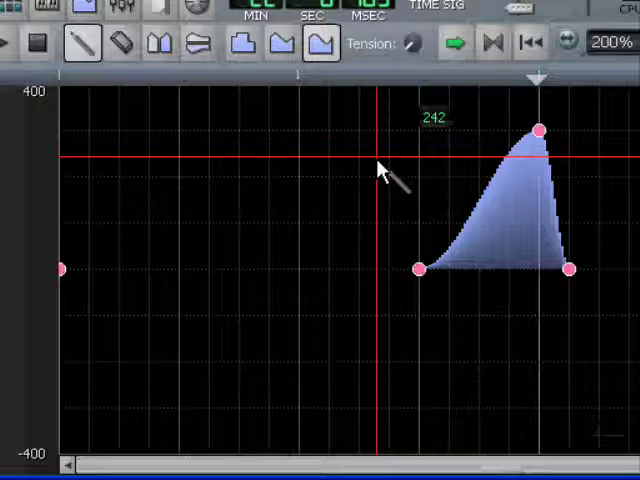
pyautogui.moveTo(420, 270)
pyautogui.mouseDown()
pyautogui.moveTo(425, 280)
pyautogui.moveTo(160, 268)
pyautogui.mouseUp()
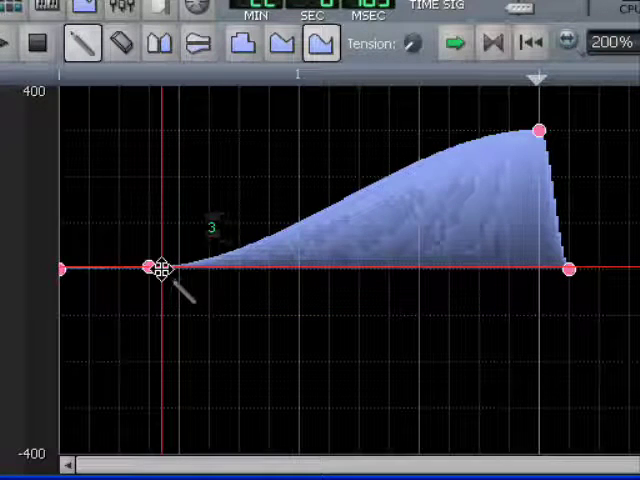
# - Settle the zero-value rise point near the start of the pattern
pyautogui.moveTo(160, 268); pyautogui.dragTo(160, 270)
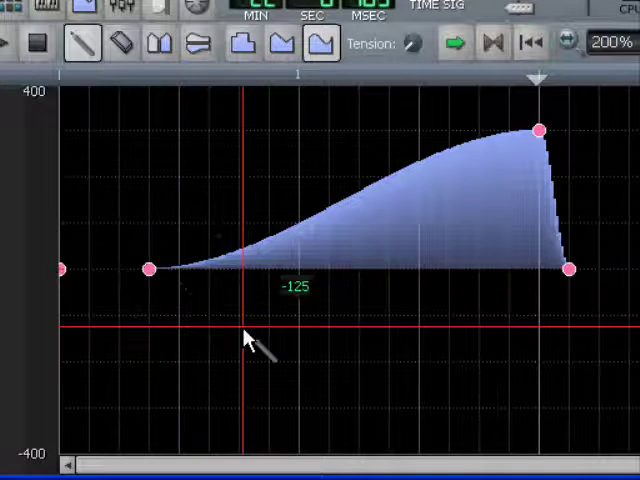
# - Mute and unmute the automation track in the song, then open 4 *sa_FullSpan_Q_S_FR's settings
pyautogui.click(88, 14)
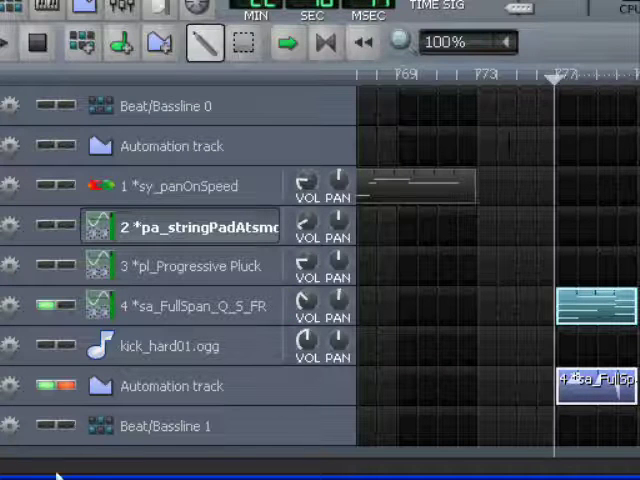
pyautogui.click(46, 386)
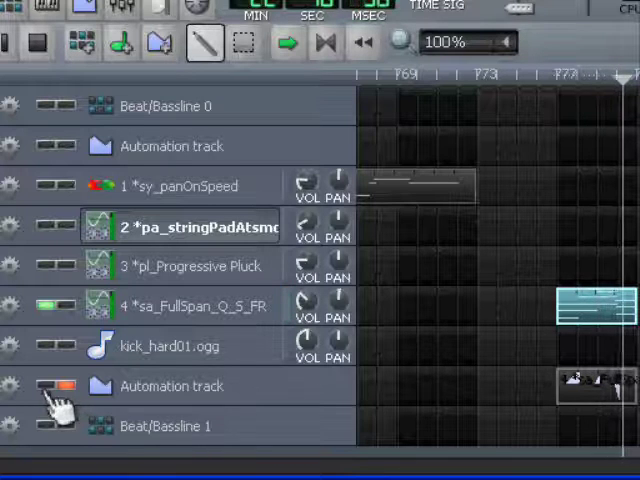
pyautogui.click(48, 390)
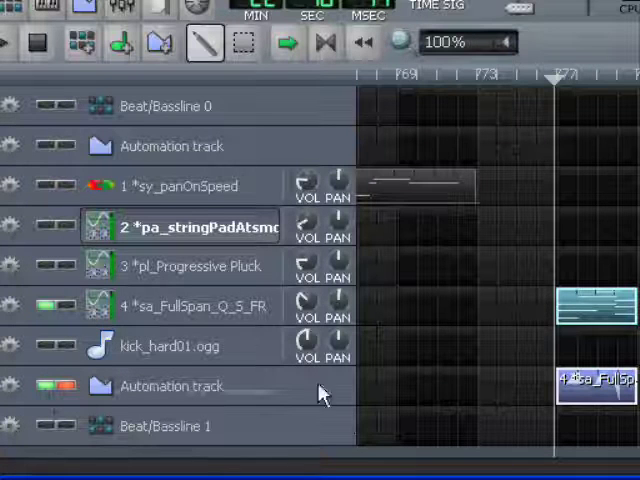
pyautogui.click(220, 306)
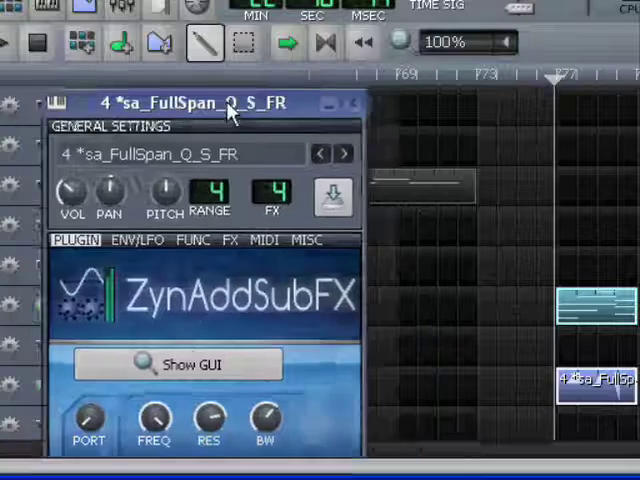
# - Move the FullSpan ZynAddSubFX window toward the top-left to uncover the song's tracks
pyautogui.moveTo(215, 104)
pyautogui.mouseDown()
pyautogui.moveTo(155, 78)
pyautogui.moveTo(172, 87)
pyautogui.mouseUp()
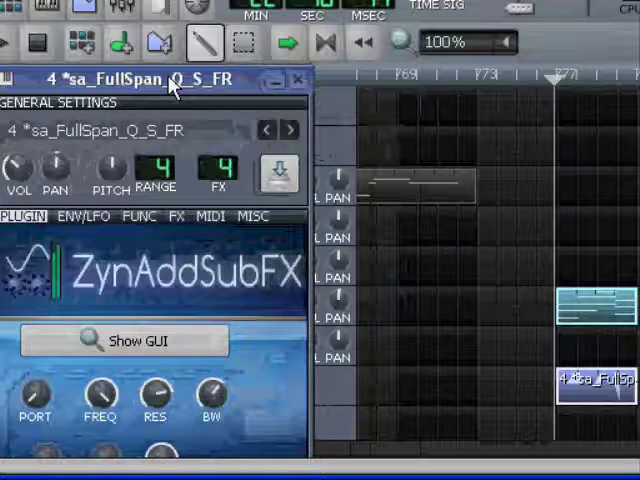